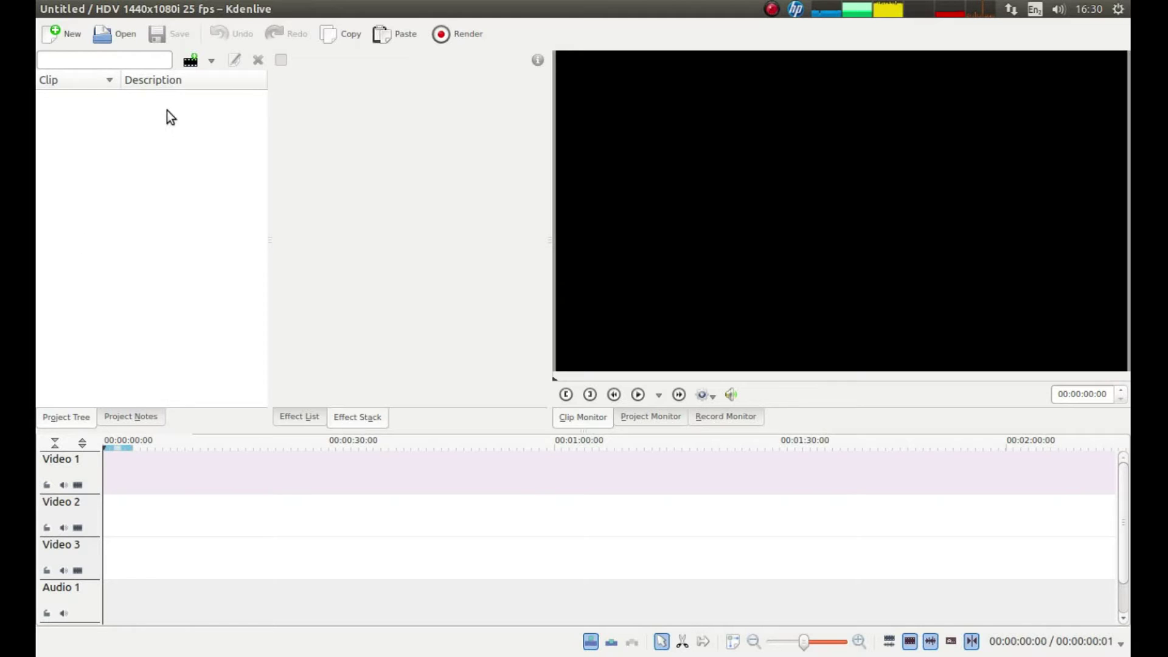
# Step: Add 00009.MTS from the Videos > Dr Thorne folder to the project bin
pyautogui.rightClick(135, 119)
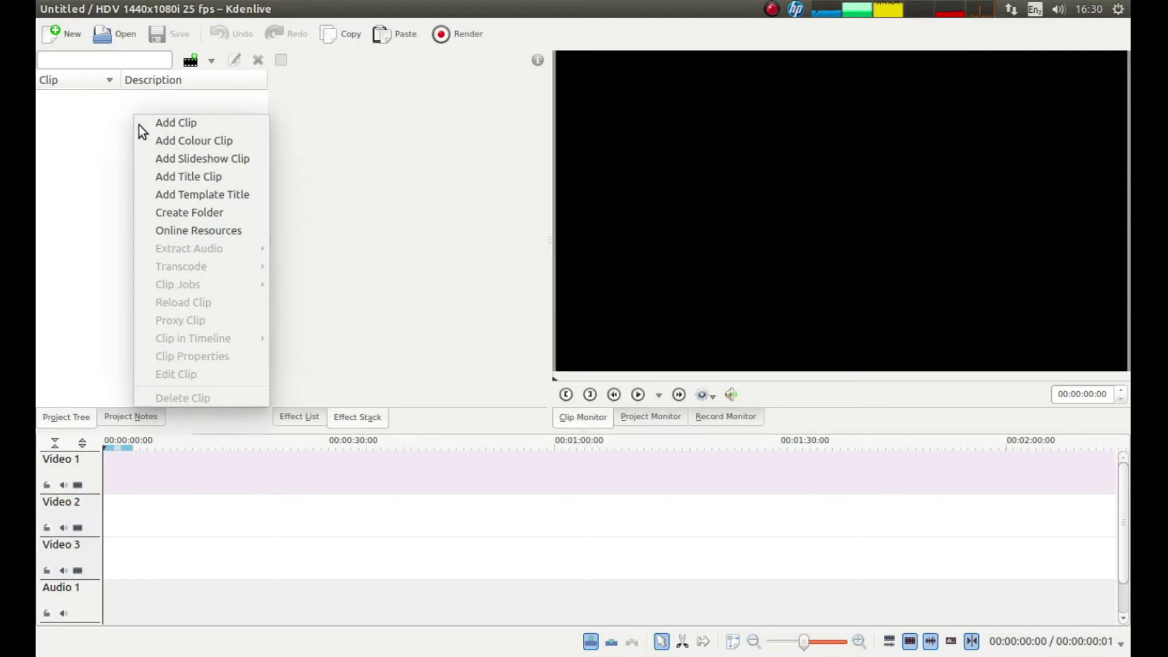
pyautogui.click(200, 120)
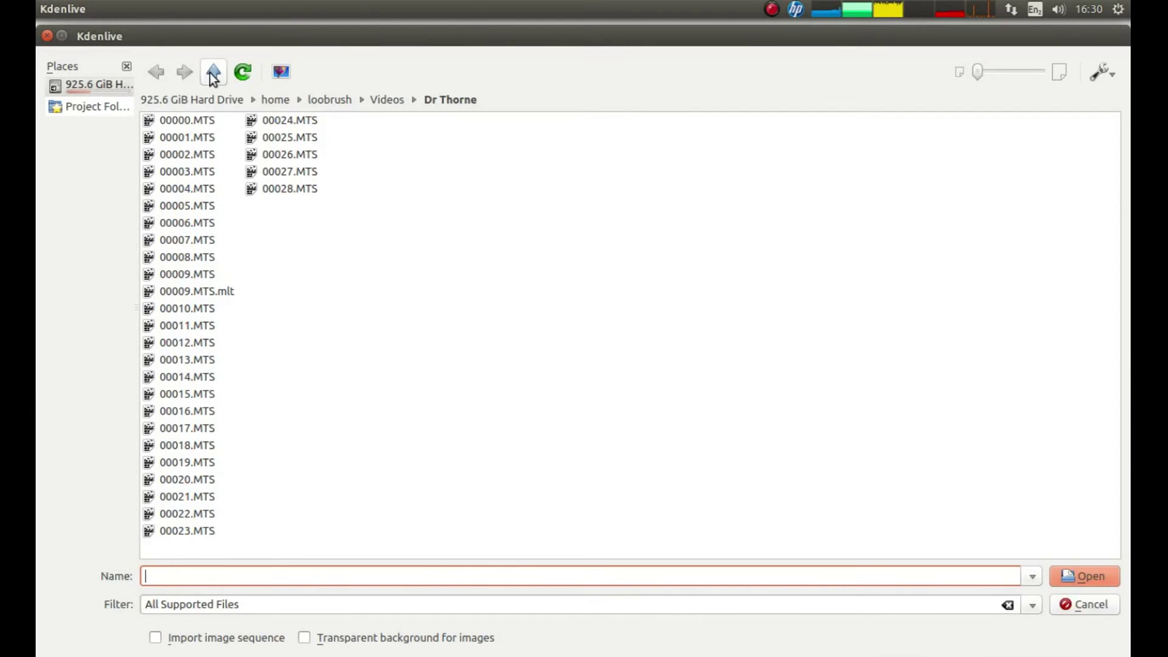
pyautogui.click(213, 73)
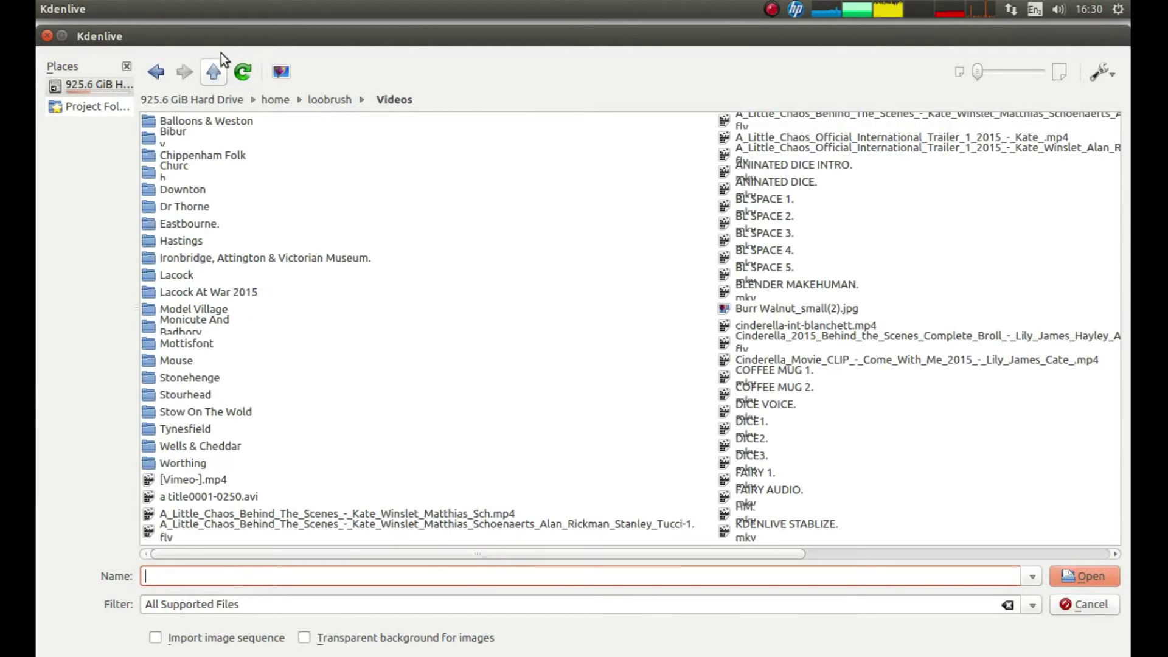
pyautogui.click(156, 73)
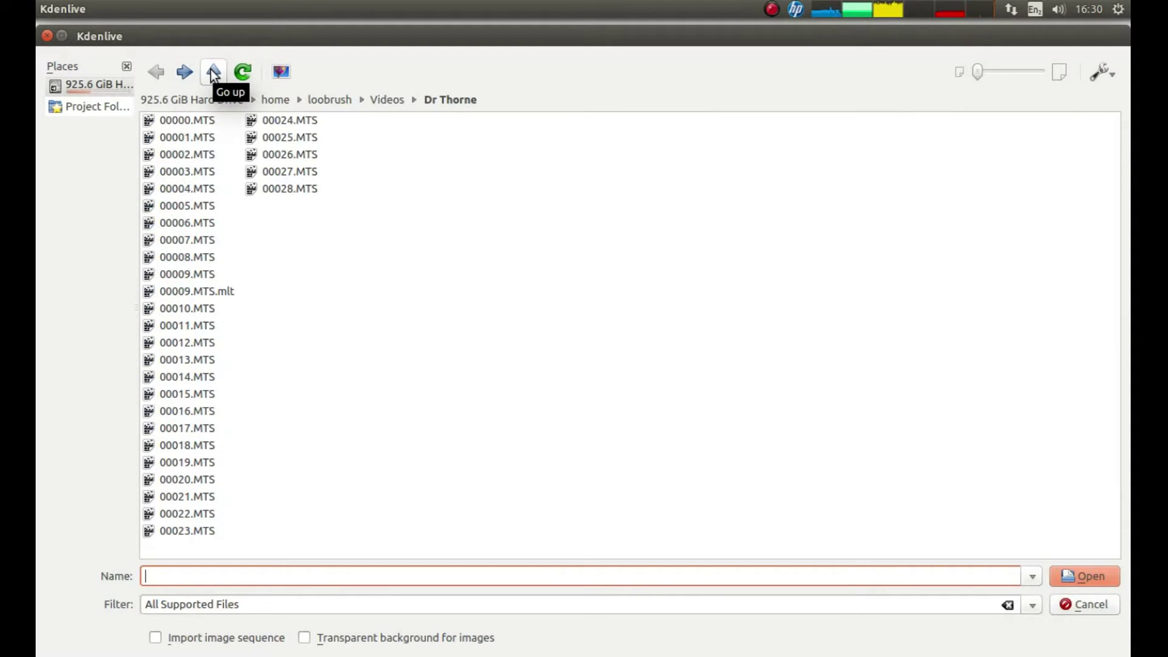
pyautogui.click(212, 74)
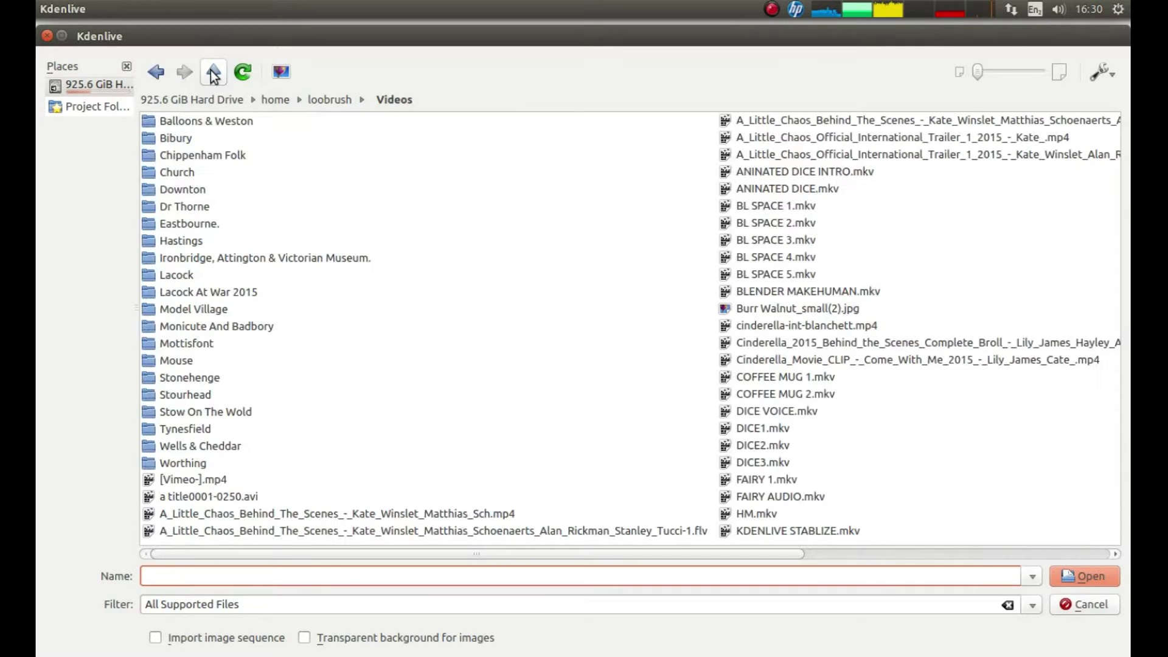
pyautogui.click(161, 209)
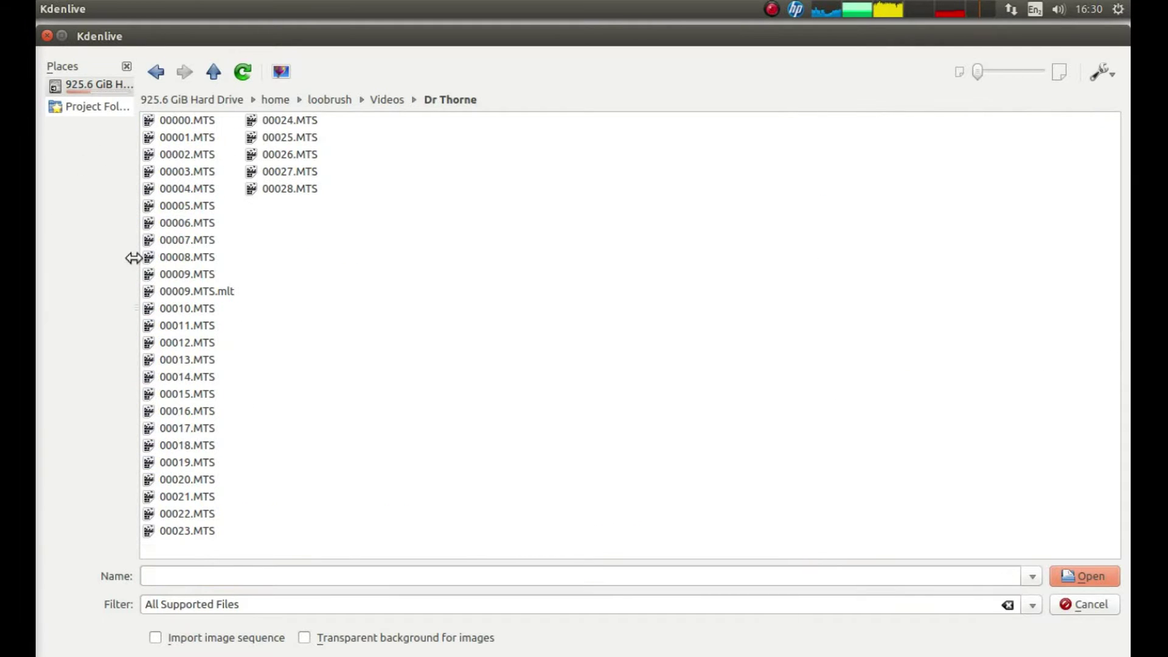
pyautogui.click(184, 271)
pyautogui.doubleClick(184, 271)
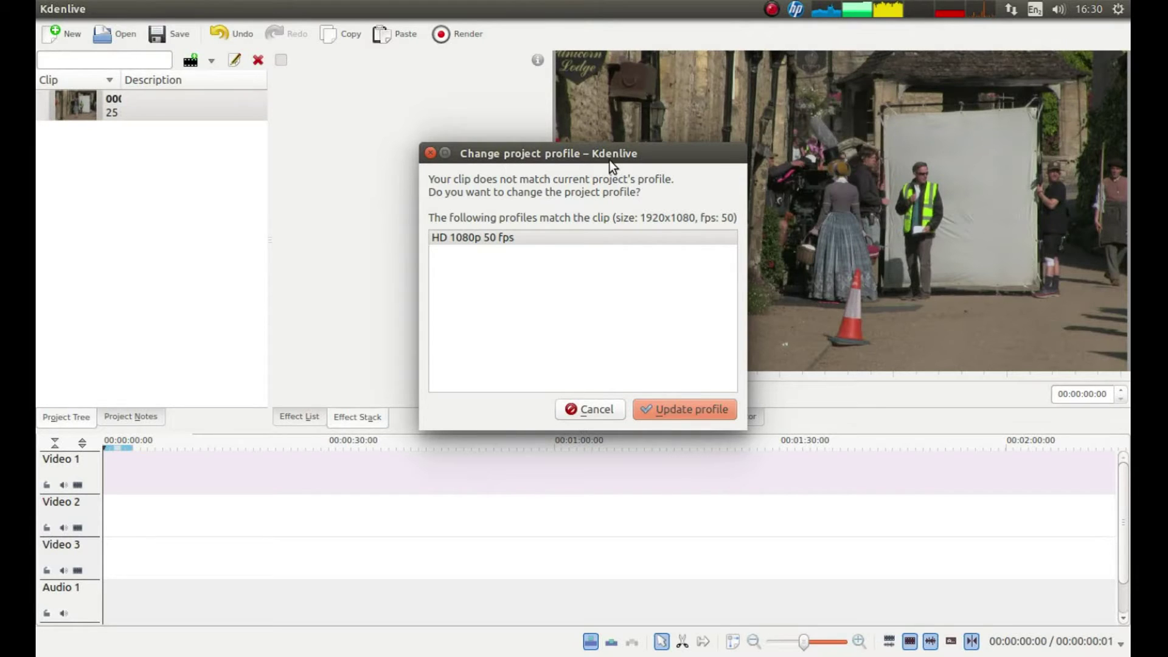
# Step: Update the project profile to HD 1080p 50 fps to match the clip
pyautogui.click(700, 406)
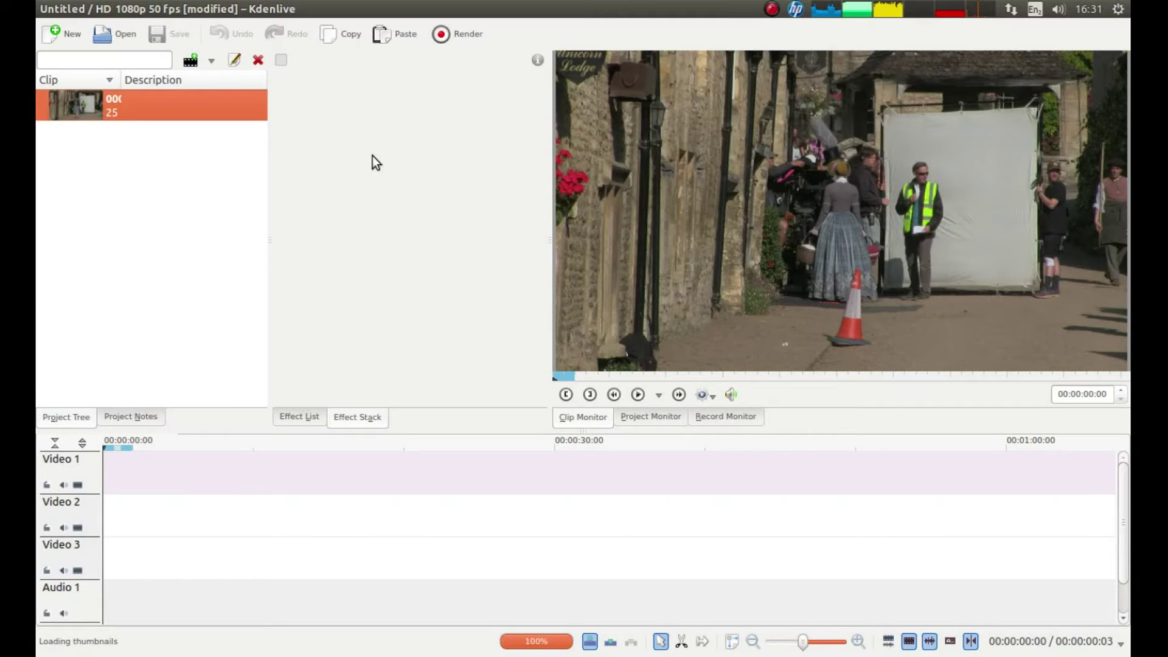
# Step: Open Clip Jobs > Stabilize for 00009.MTS from the Project Tree
pyautogui.rightClick(82, 104)
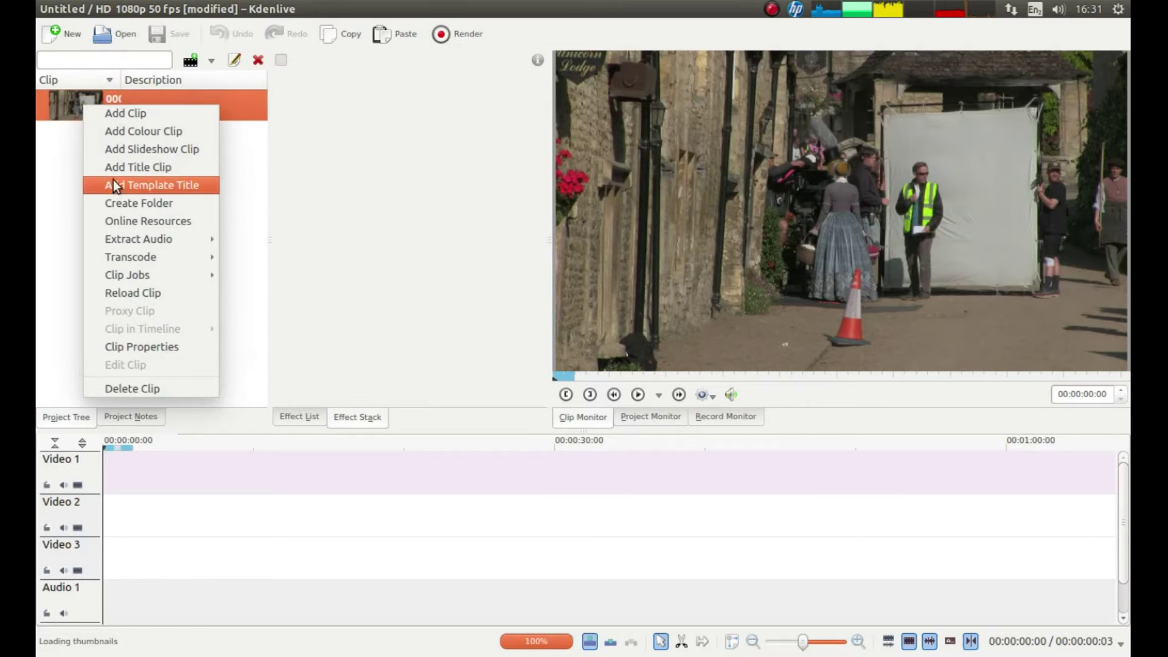
pyautogui.moveTo(116, 273)
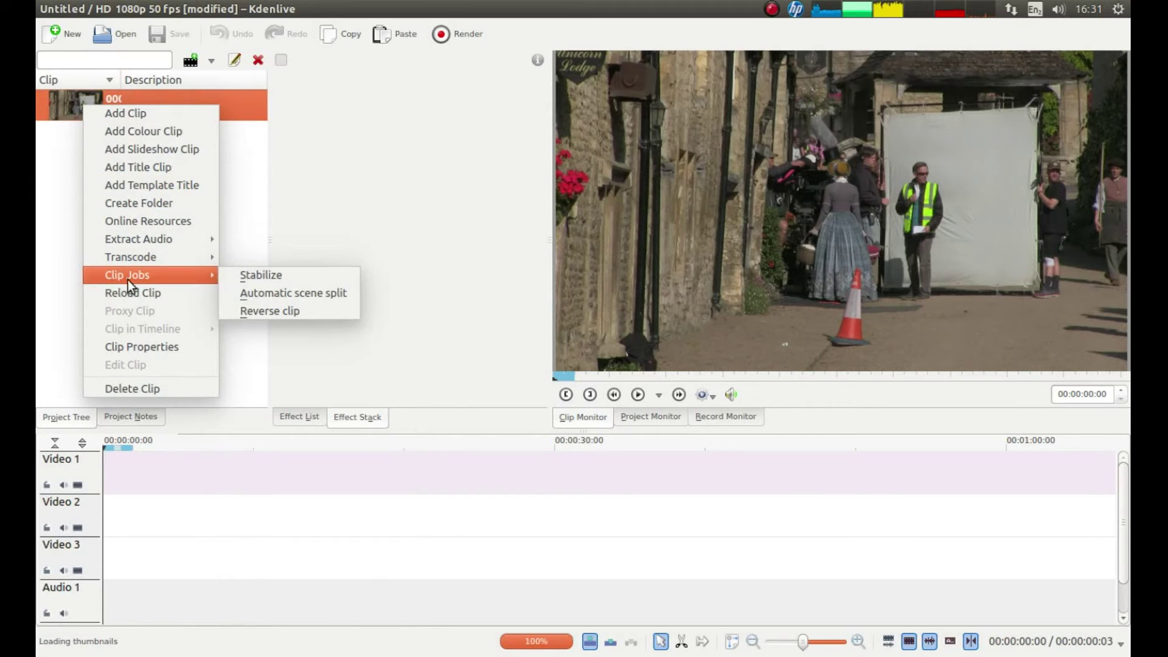
pyautogui.click(275, 275)
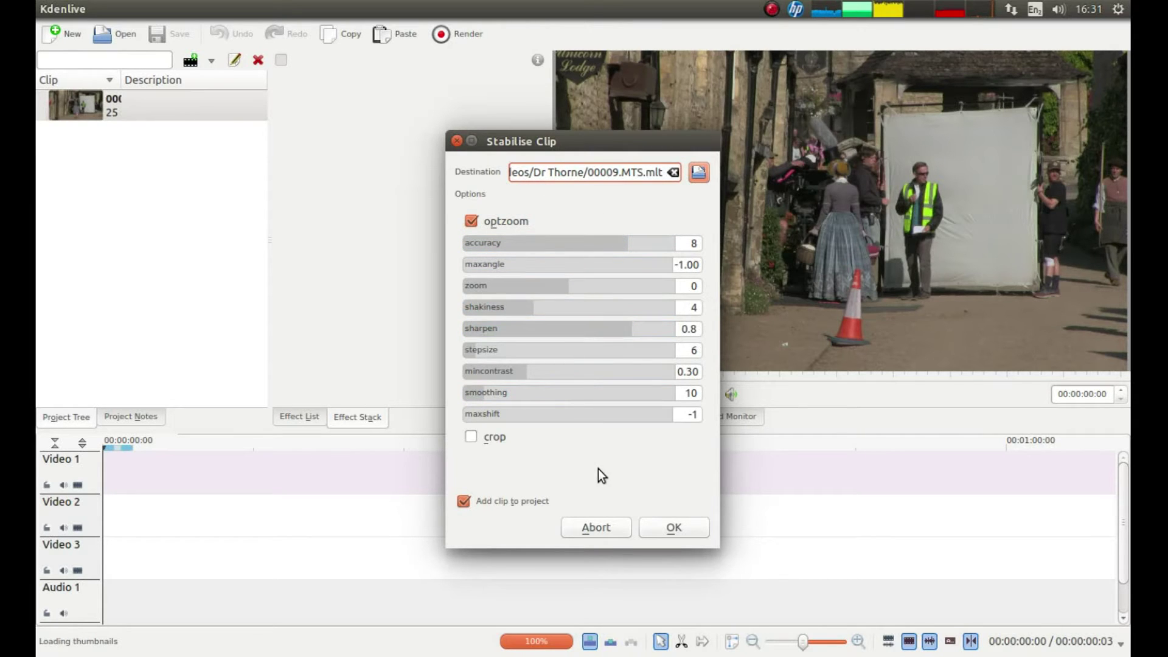
# Step: Confirm stabilising with accuracy 8, shakiness 4 and cropping left off
pyautogui.moveTo(631, 138); pyautogui.dragTo(446, 72)
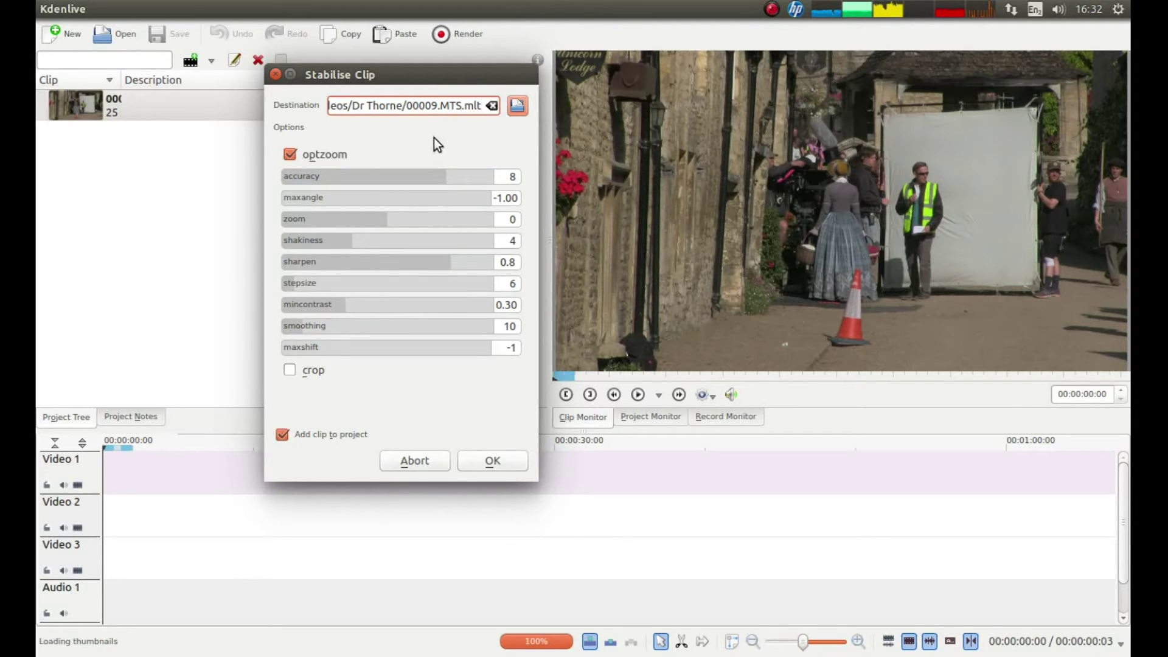
pyautogui.click(295, 373)
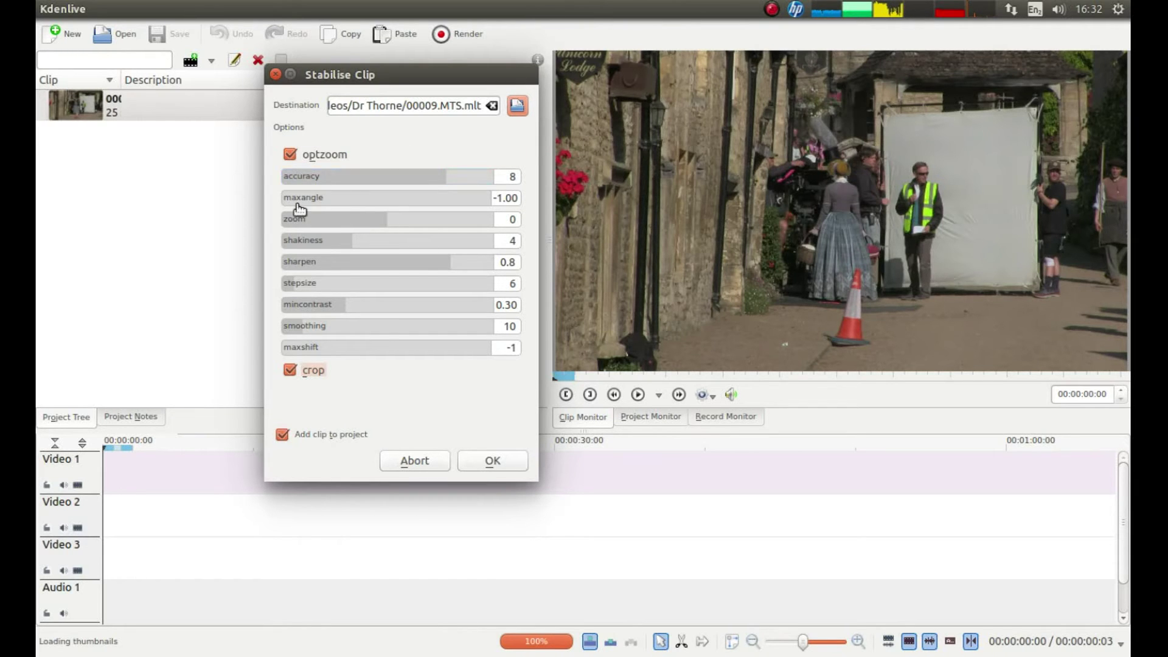
pyautogui.click(292, 370)
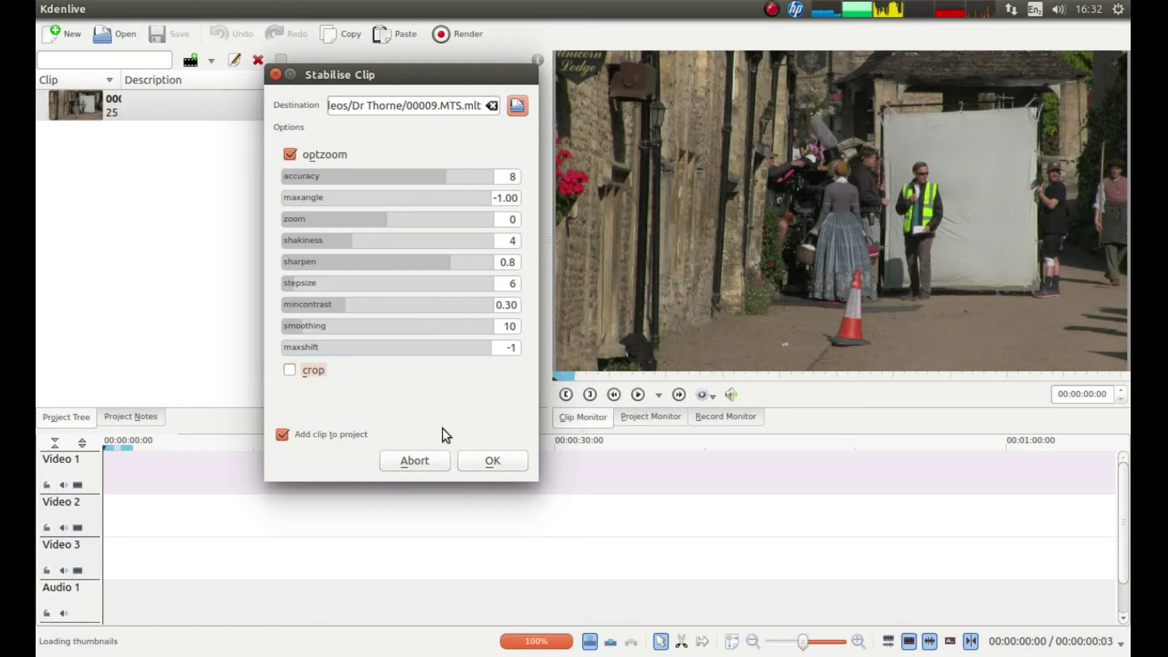
pyautogui.click(496, 464)
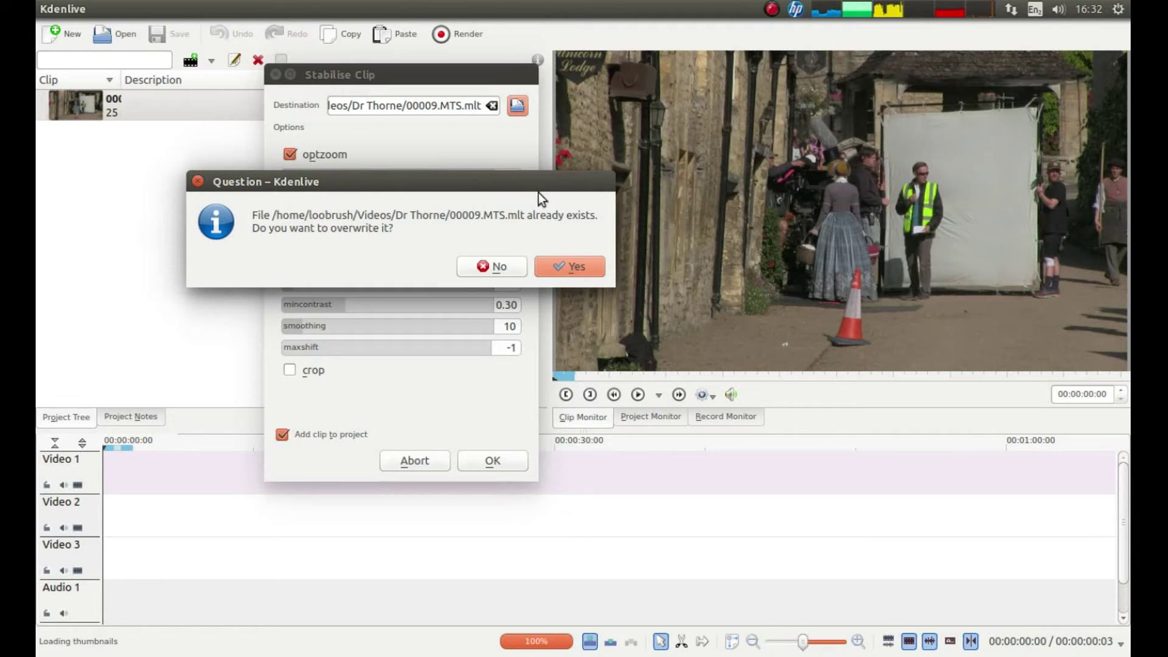
# Step: Overwrite 00009.MTS.mlt so the stabilize job creates the Stabilised clip
pyautogui.click(573, 266)
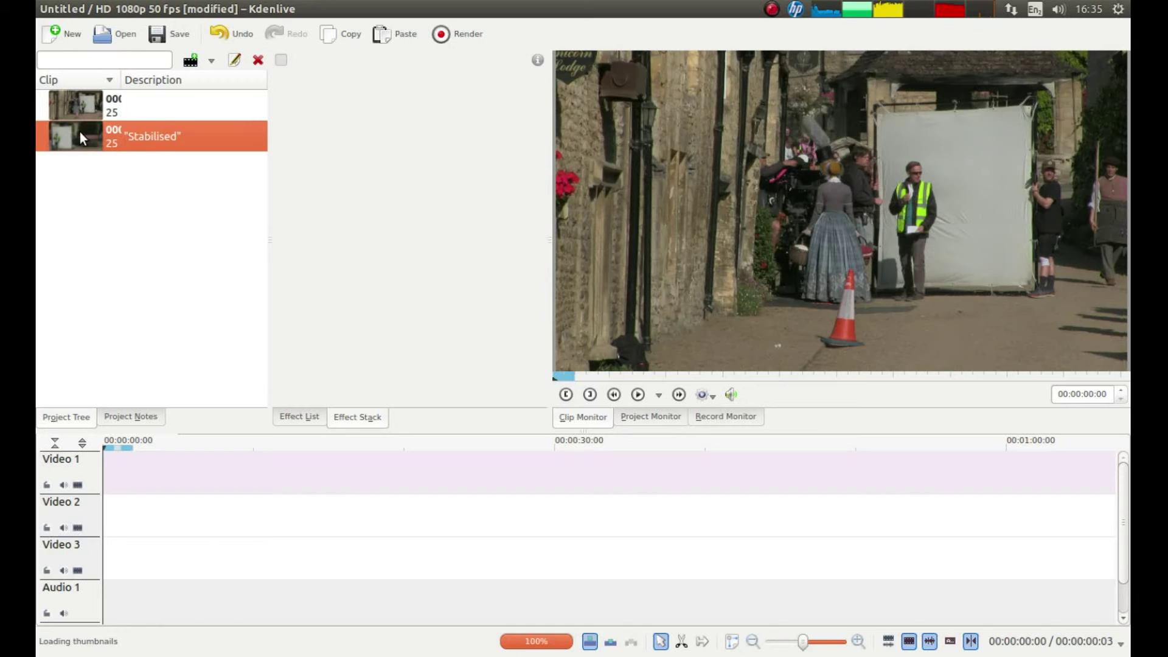
# Step: Place the Stabilised clip on the Video 1 track and open the Rendering dialog
pyautogui.moveTo(80, 133); pyautogui.dragTo(107, 467)
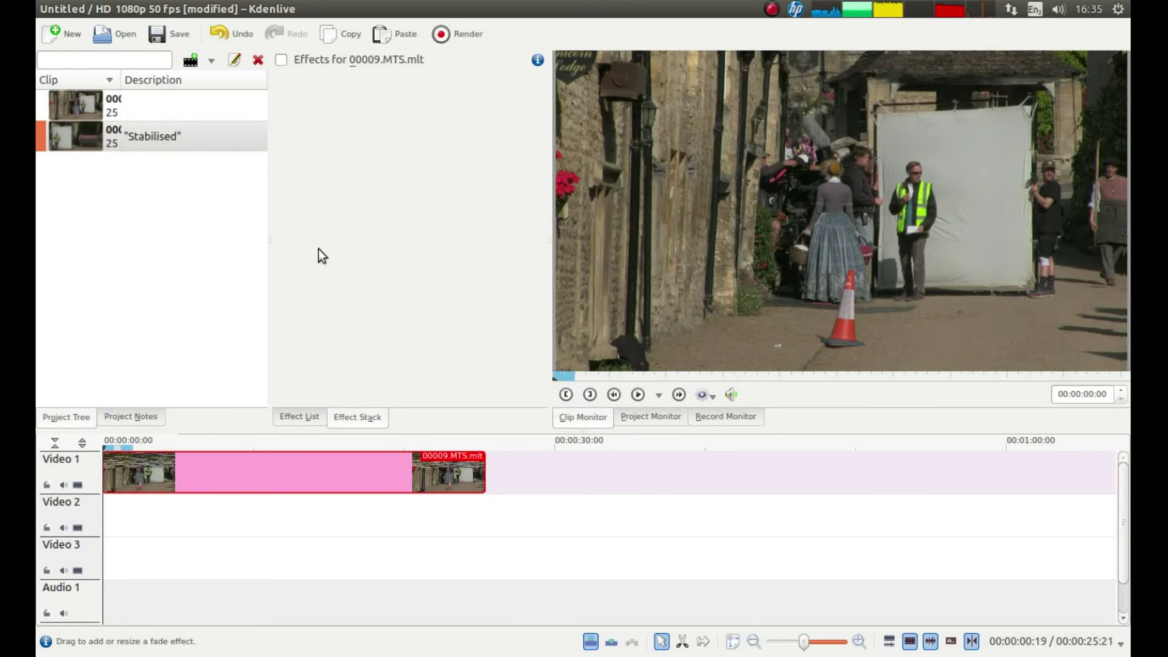
pyautogui.click(473, 40)
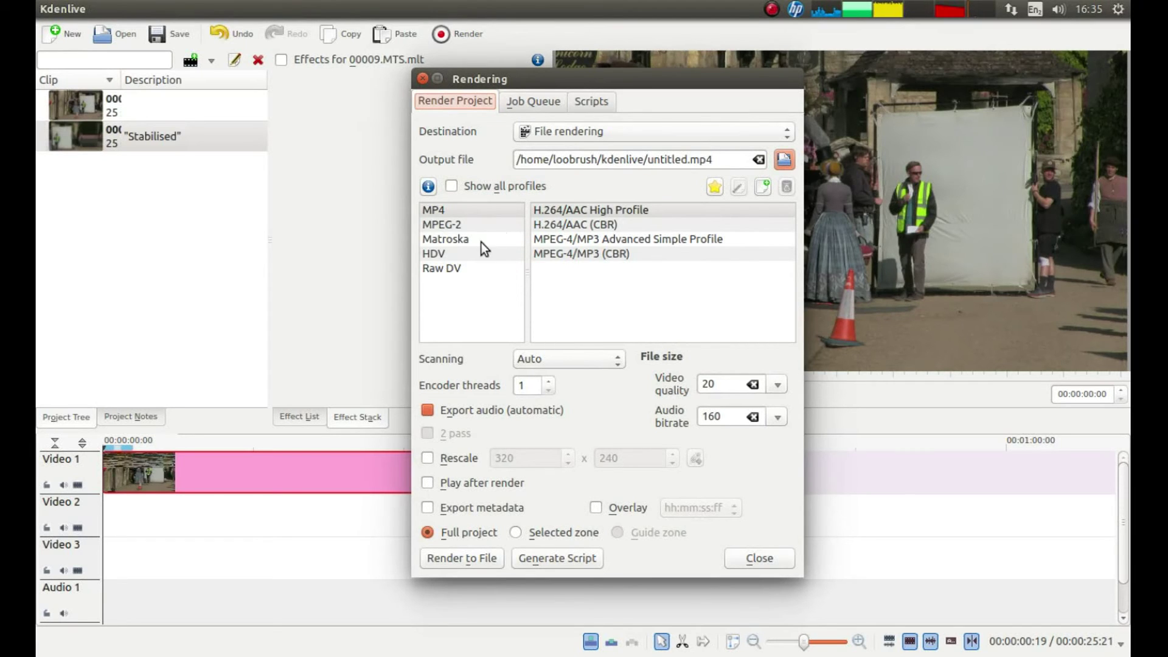
# Step: Choose the MPEG-2 format with the MPEG-2 profile for an .mpg output
pyautogui.click(441, 226)
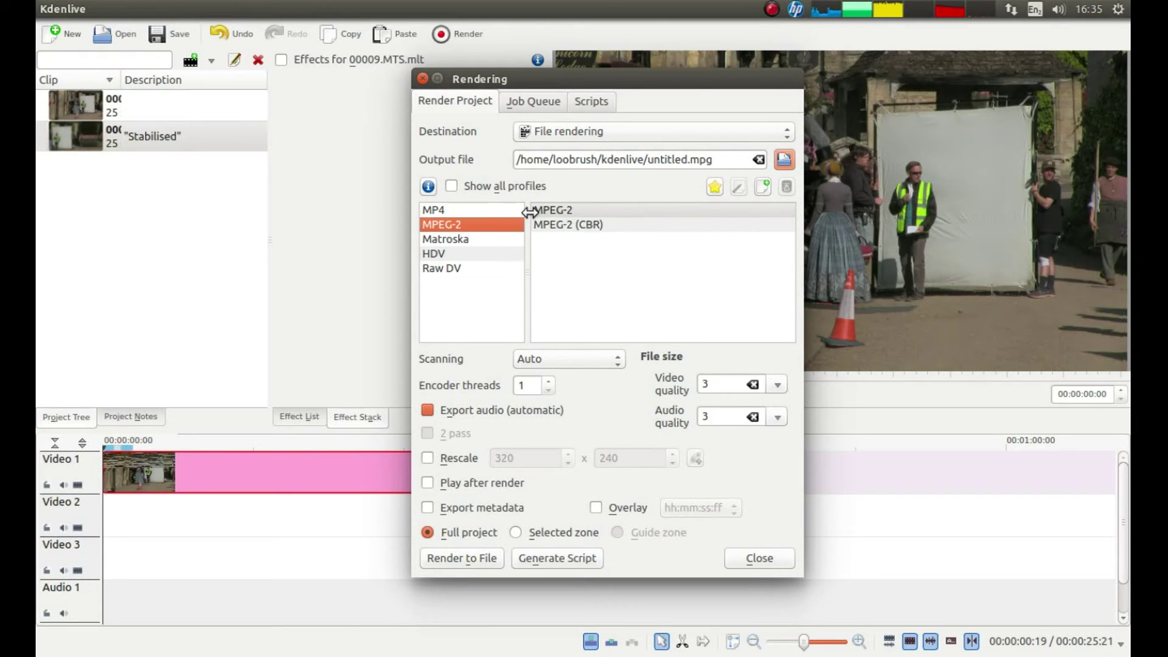
pyautogui.click(567, 210)
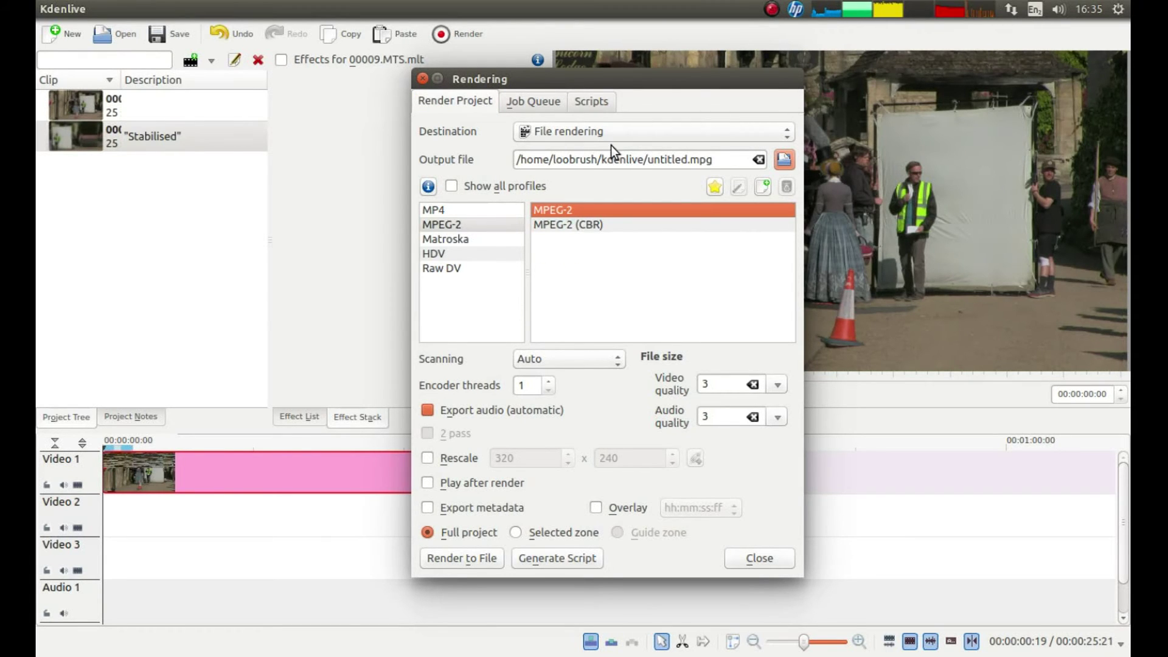
# Step: Set the render output to the Desktop folder with the name 'DR THORNE STAB'
pyautogui.click(785, 160)
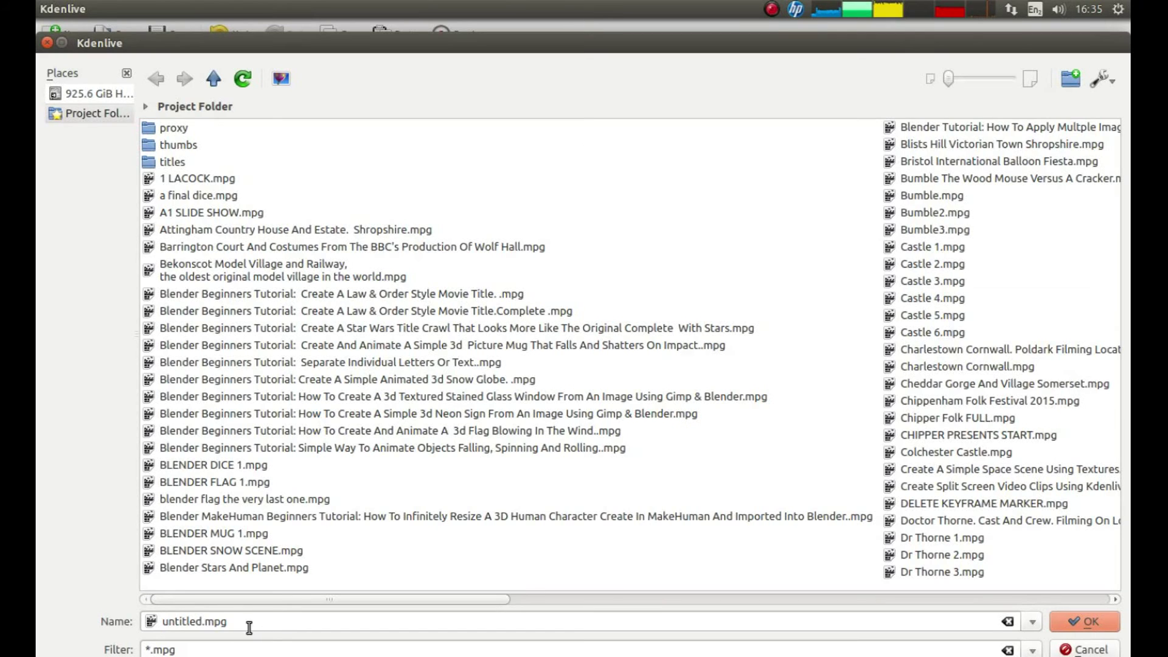
pyautogui.moveTo(247, 624); pyautogui.dragTo(142, 614)
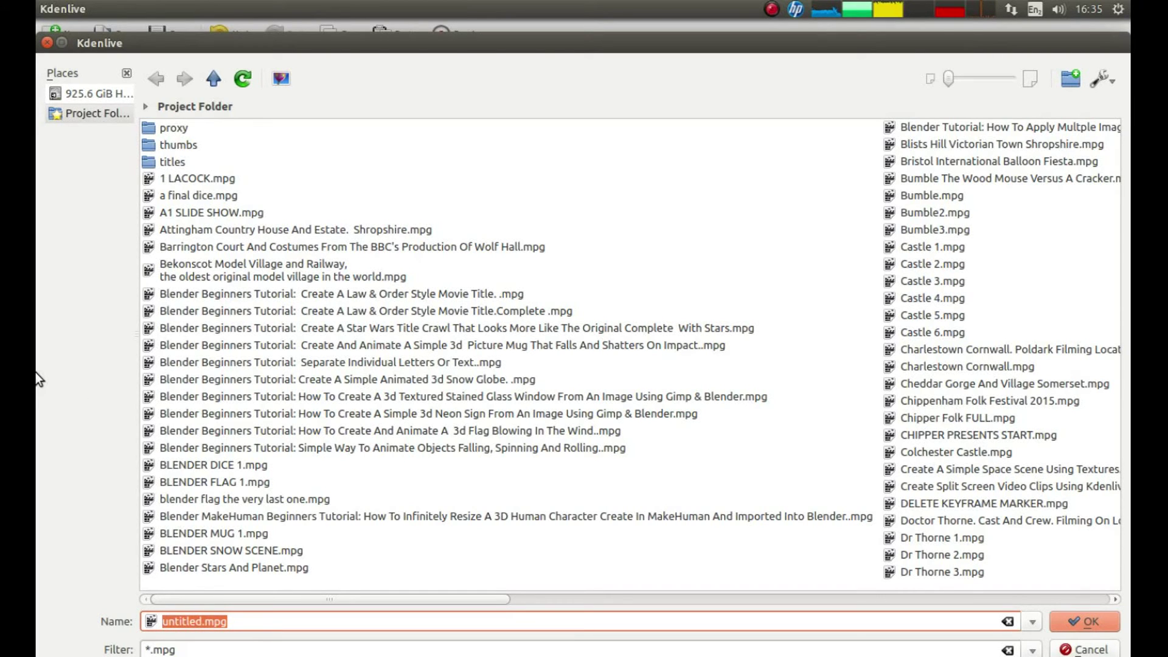
pyautogui.write('DR ')
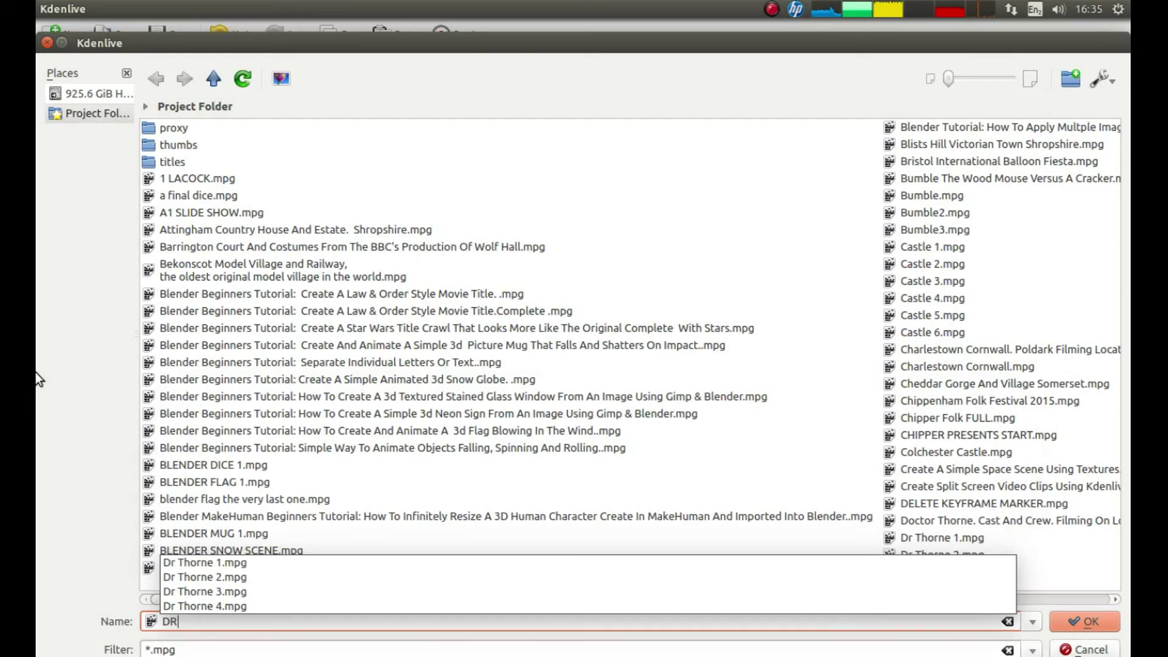
pyautogui.write('THORNE S')
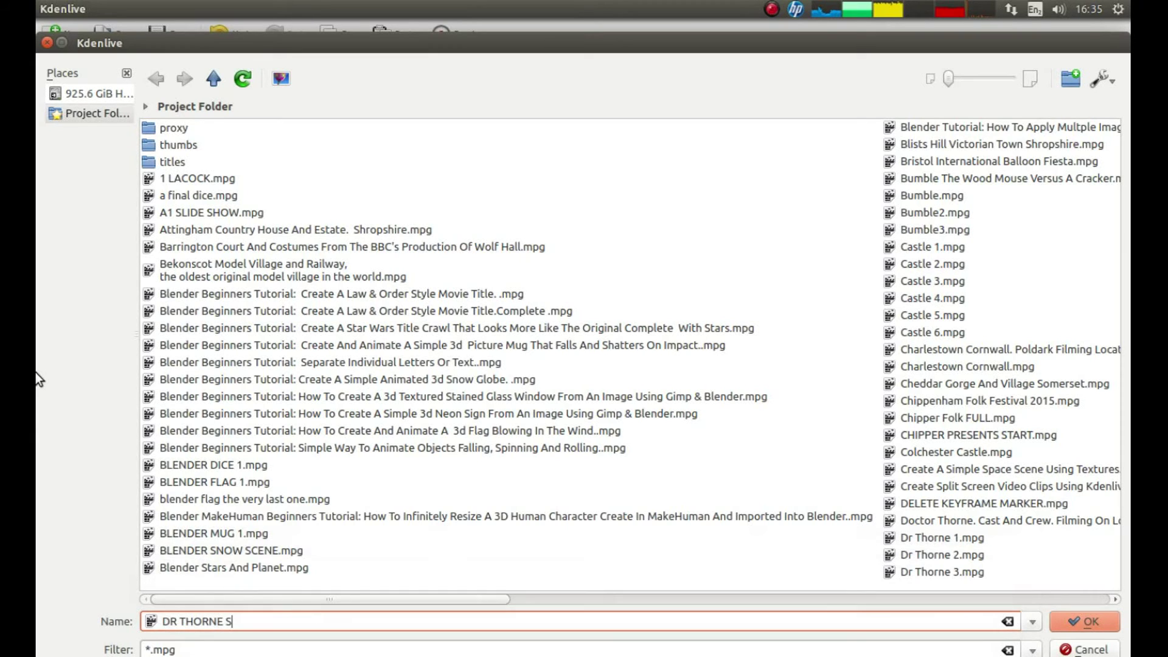
pyautogui.write('TAB')
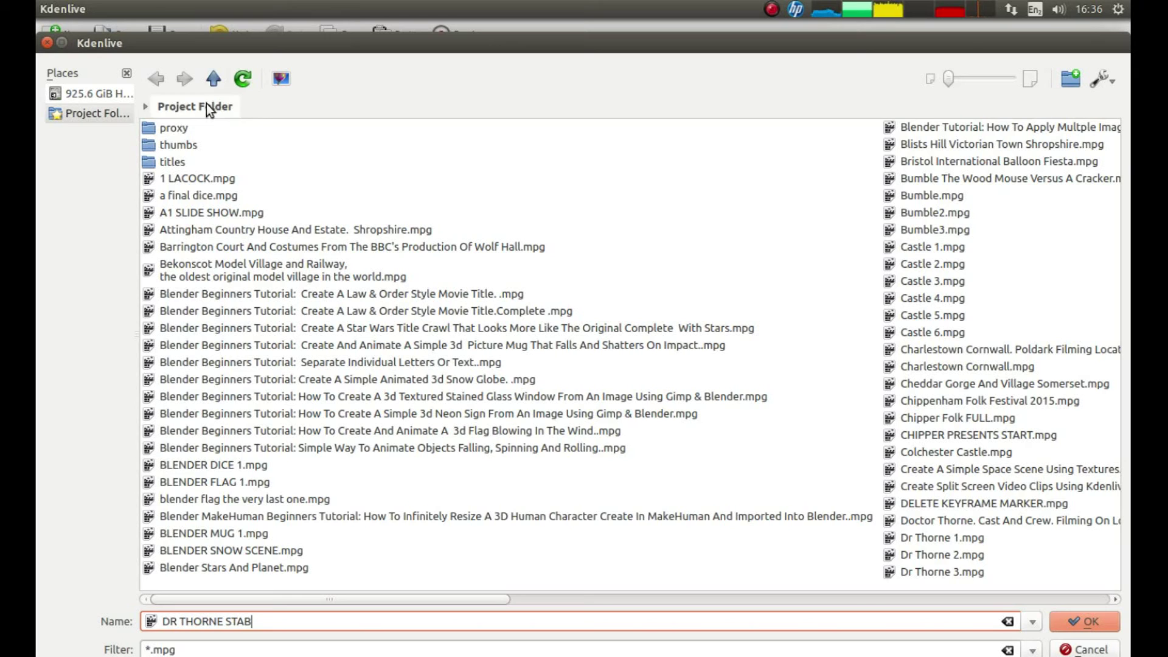
pyautogui.click(213, 82)
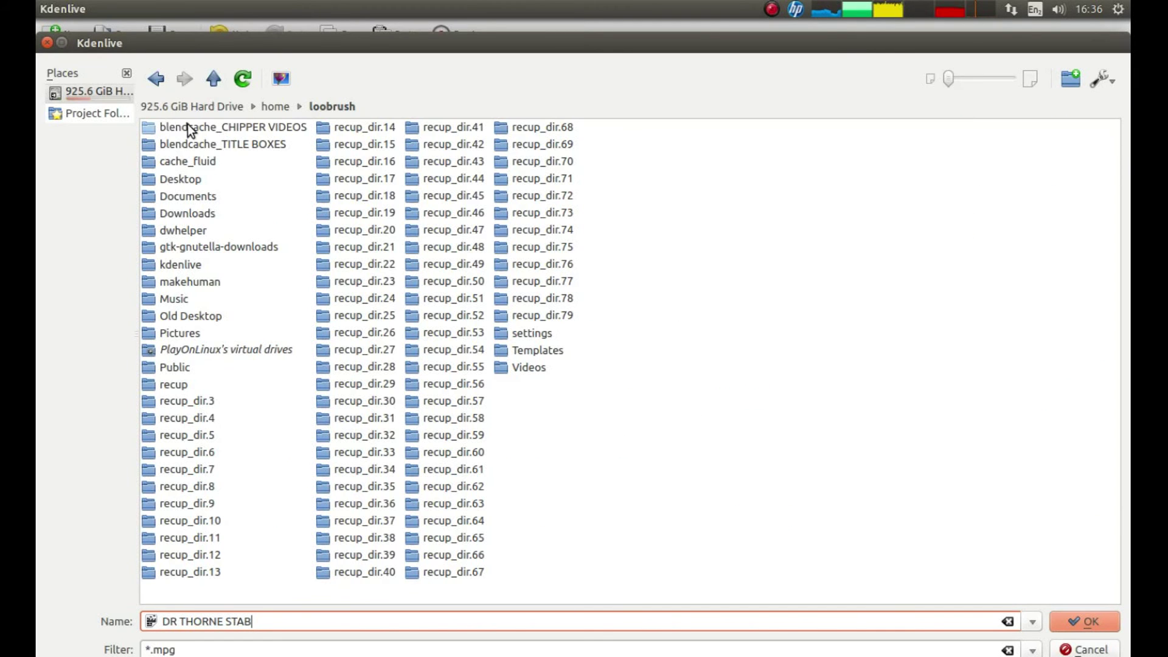
pyautogui.doubleClick(174, 178)
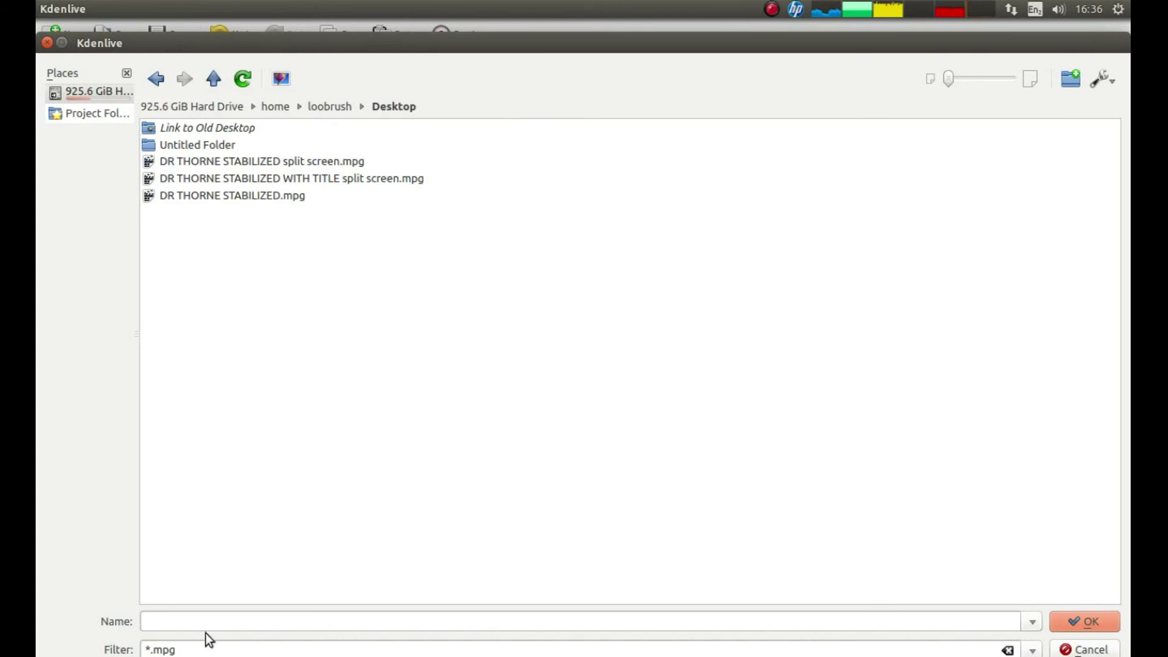
pyautogui.click(169, 621)
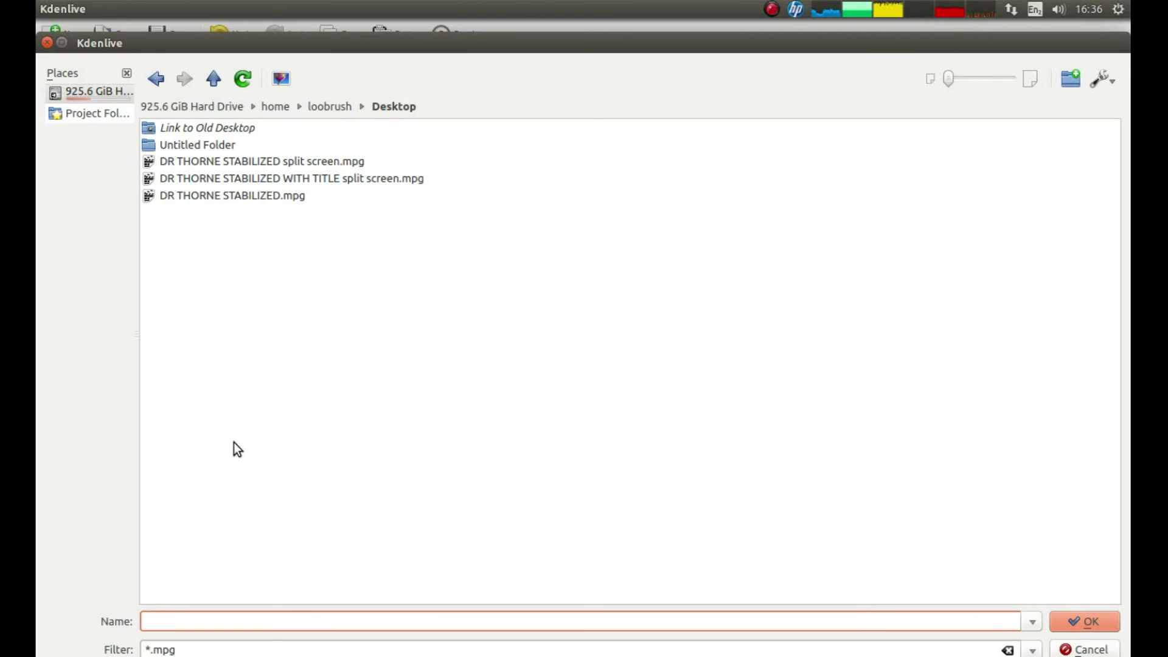
pyautogui.write('DR THORNE ')
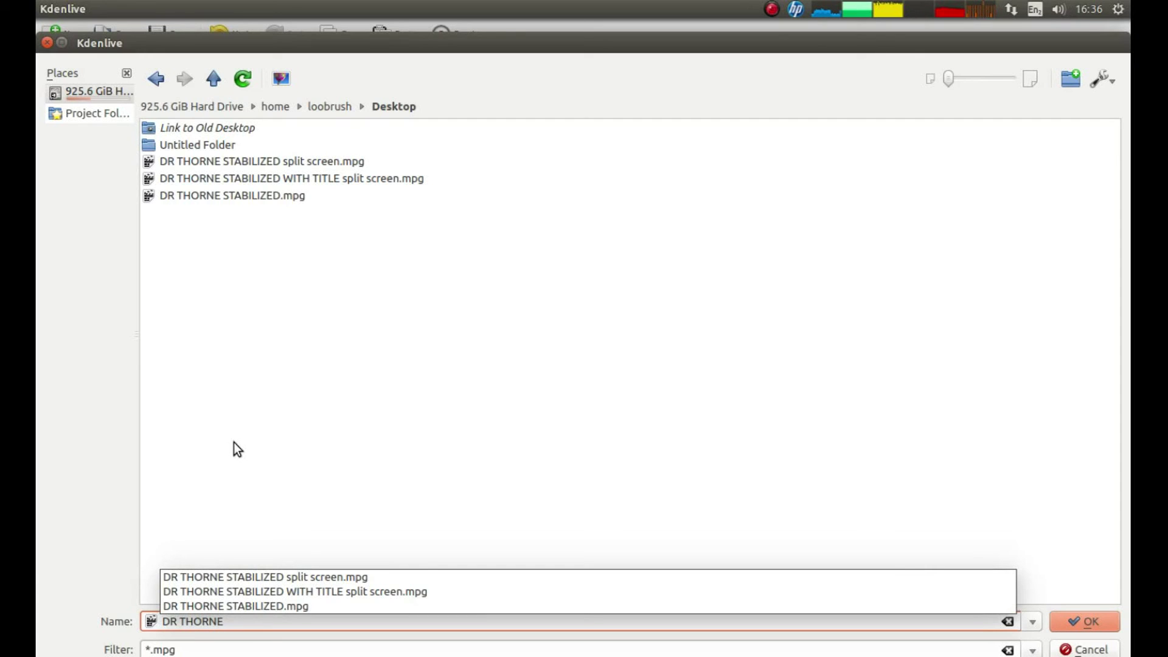
pyautogui.write('STAB')
# Step: Confirm the output file and render DR THORNE STAB.mpg to the Desktop
pyautogui.click(1083, 619)
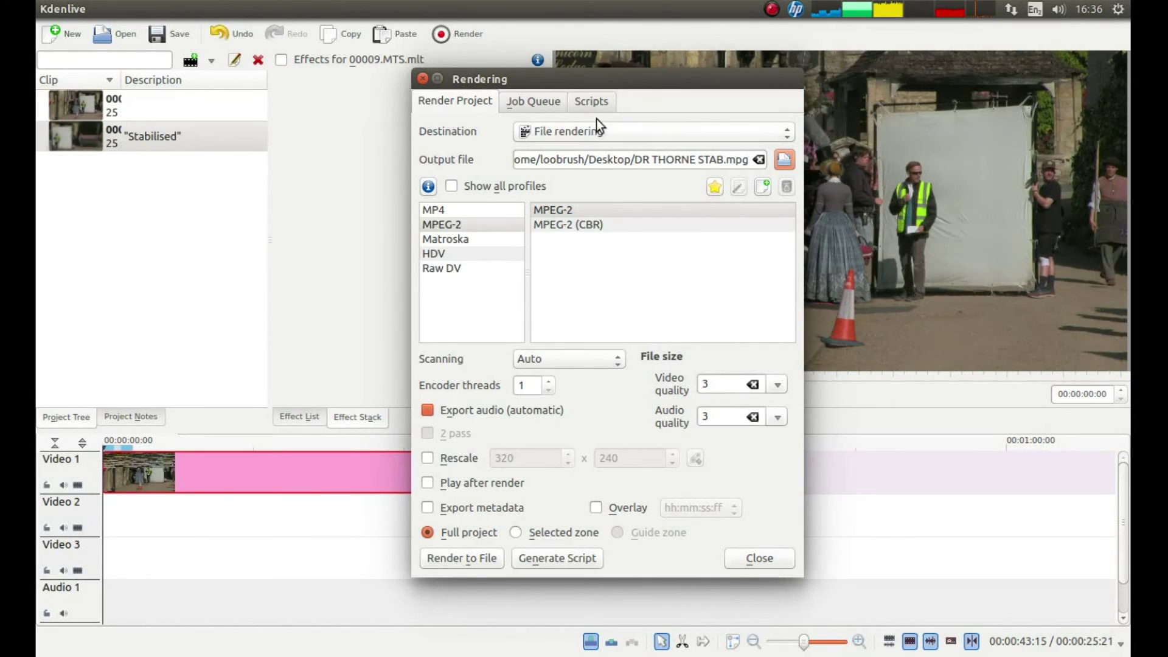
pyautogui.click(468, 558)
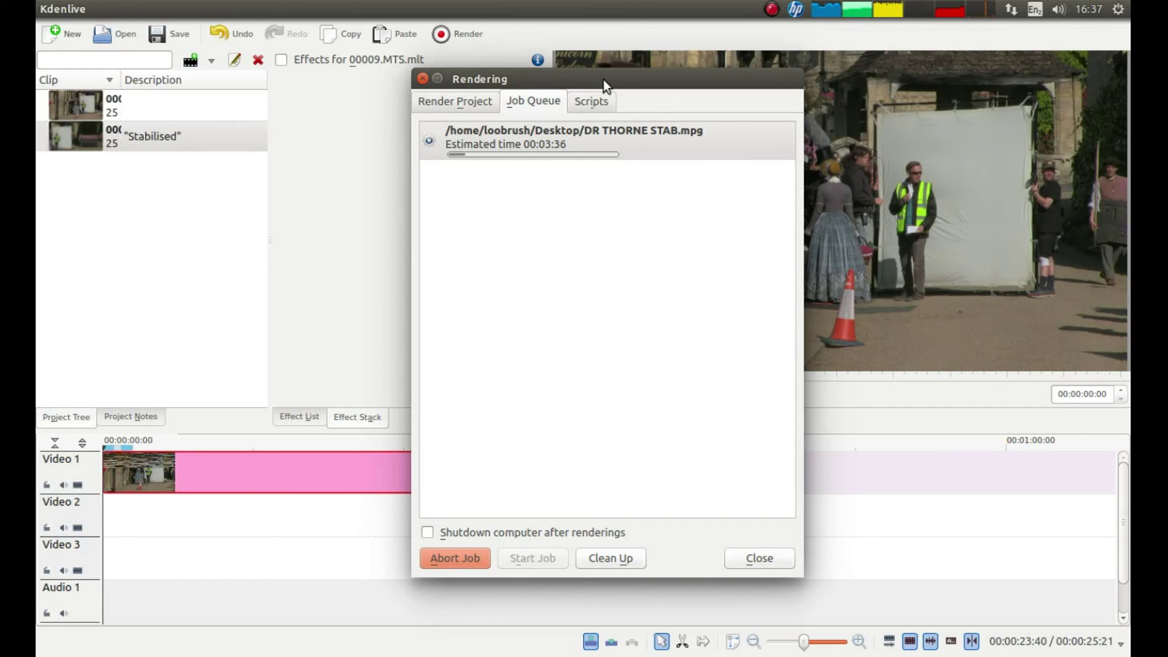
pyautogui.moveTo(603, 80); pyautogui.dragTo(643, 44)
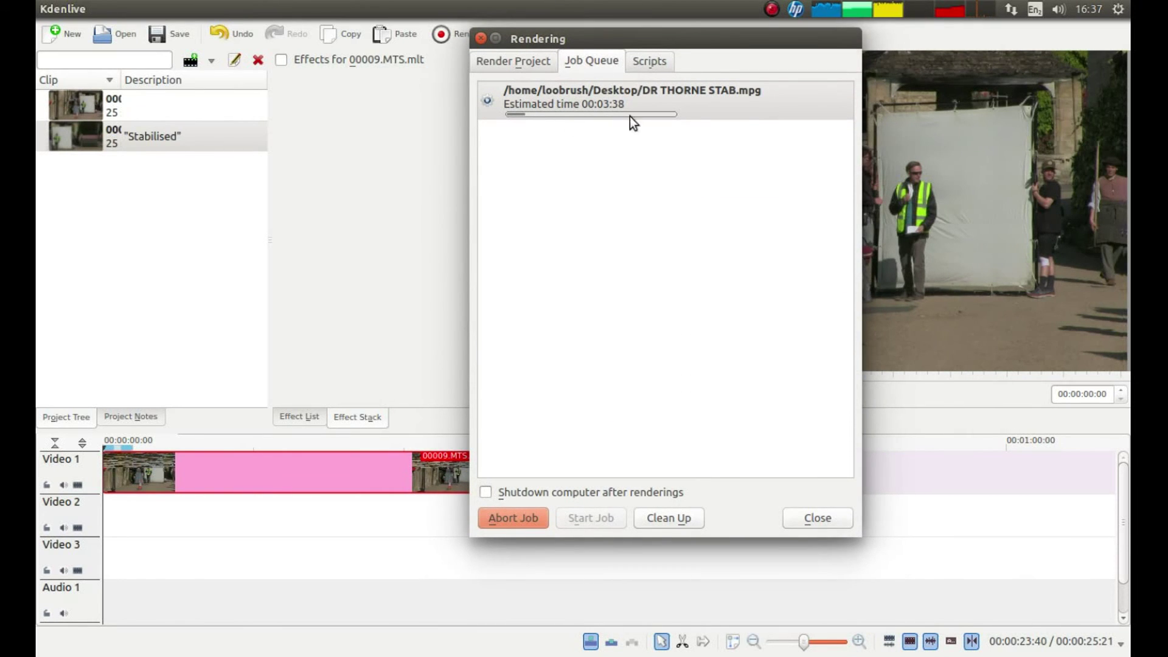